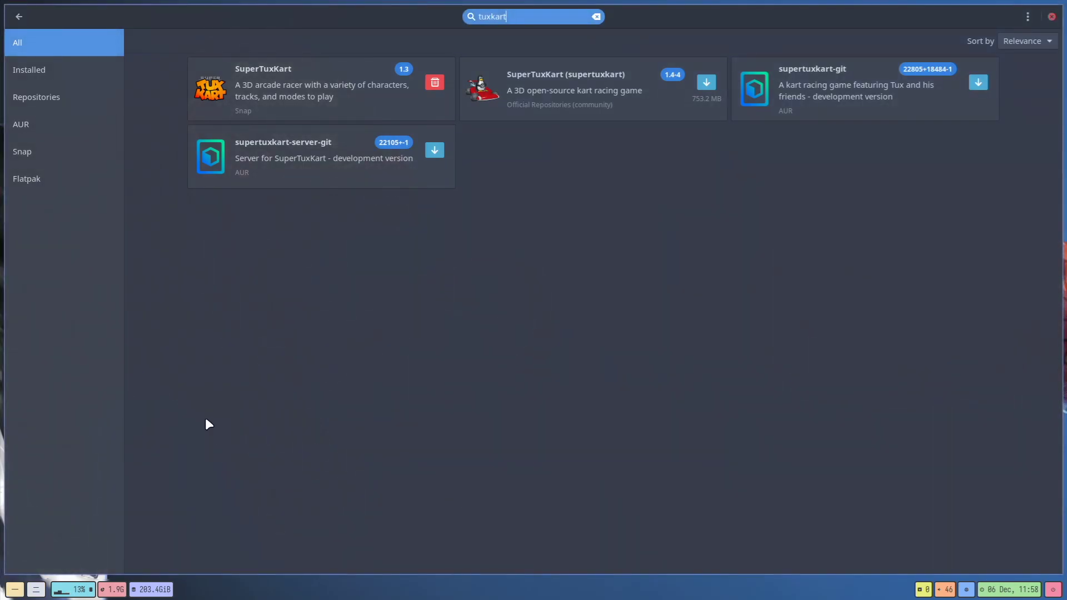
Open a kitty terminal running neofetch beside Pamac's tuxkart search results
key(super+Return)
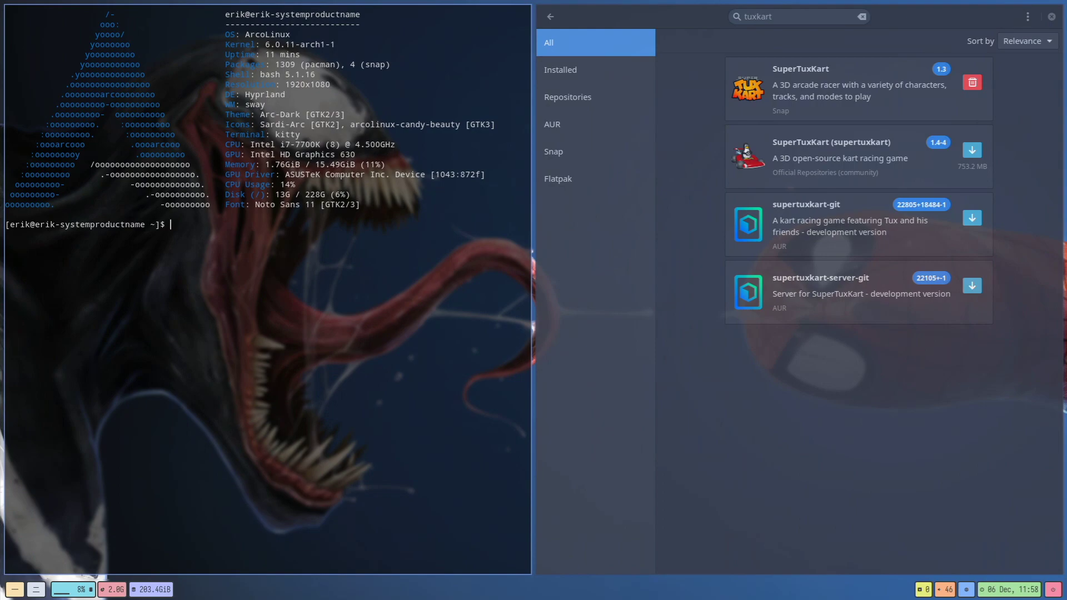
text(sudo pacma)
Enter 'sudo pacman -S arcolinux-pamac-all' in kitty without running it, then close kitty
key(BackSpace)
key(BackSpace)
text(man )
text(-S )
text(arcolinux)
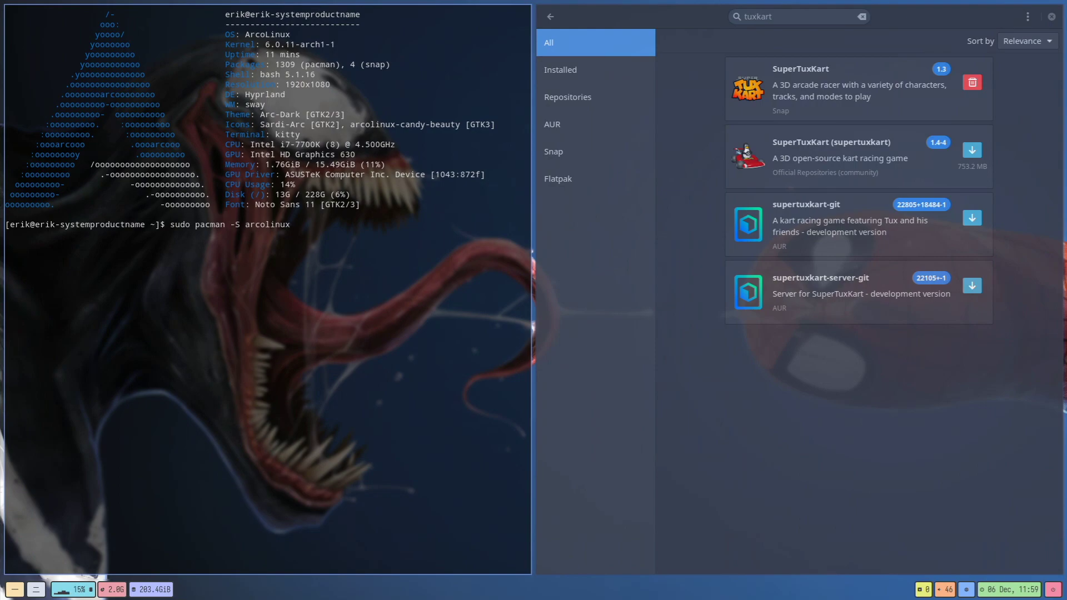
text(-pamac-)
text(all)
key(super+q)
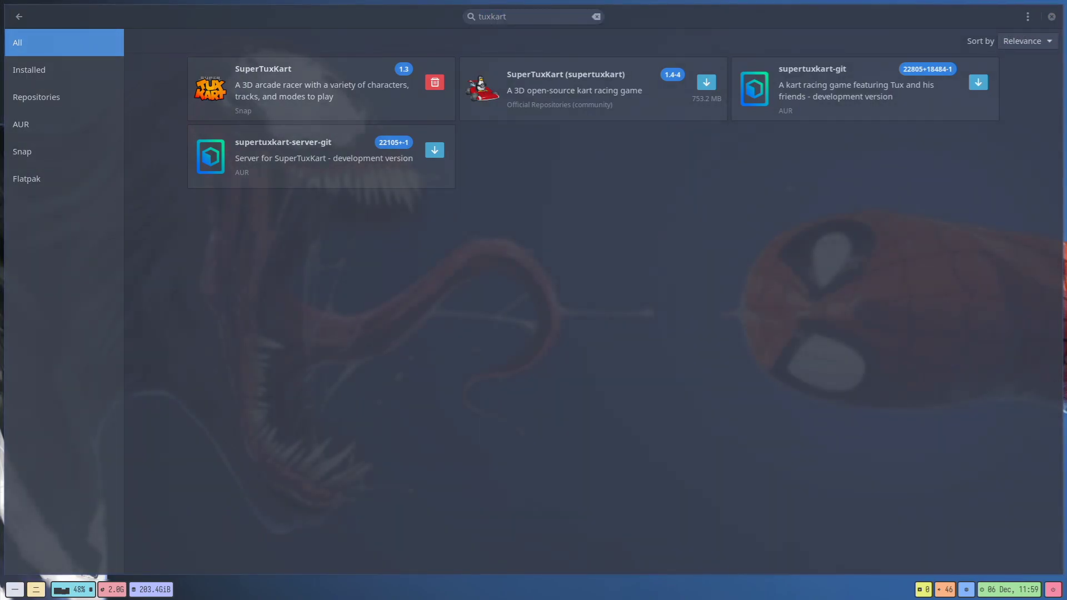
key(super+2)
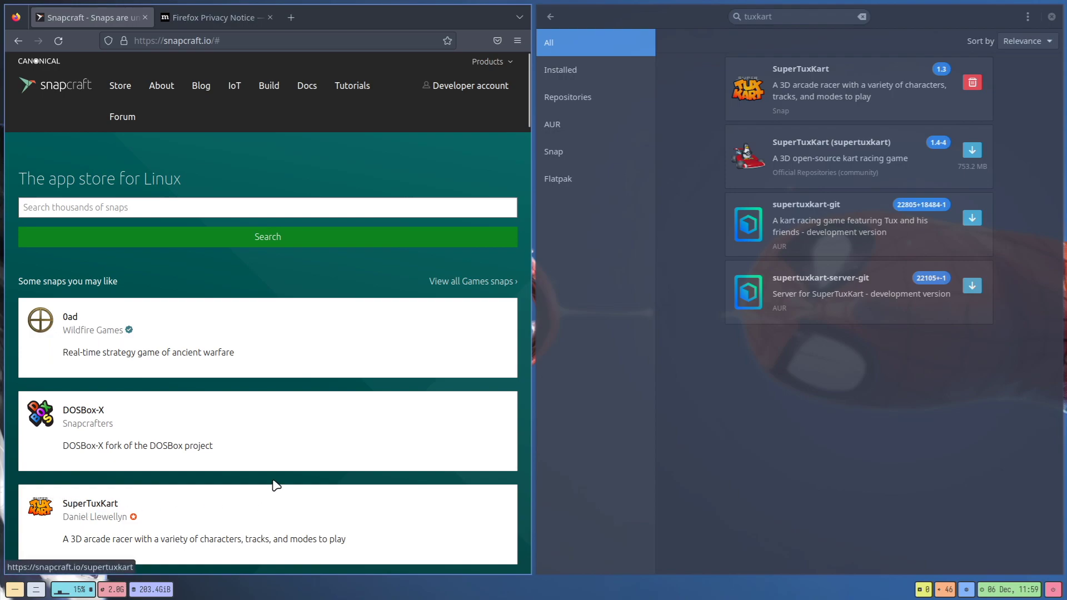
key(super+shift+q)
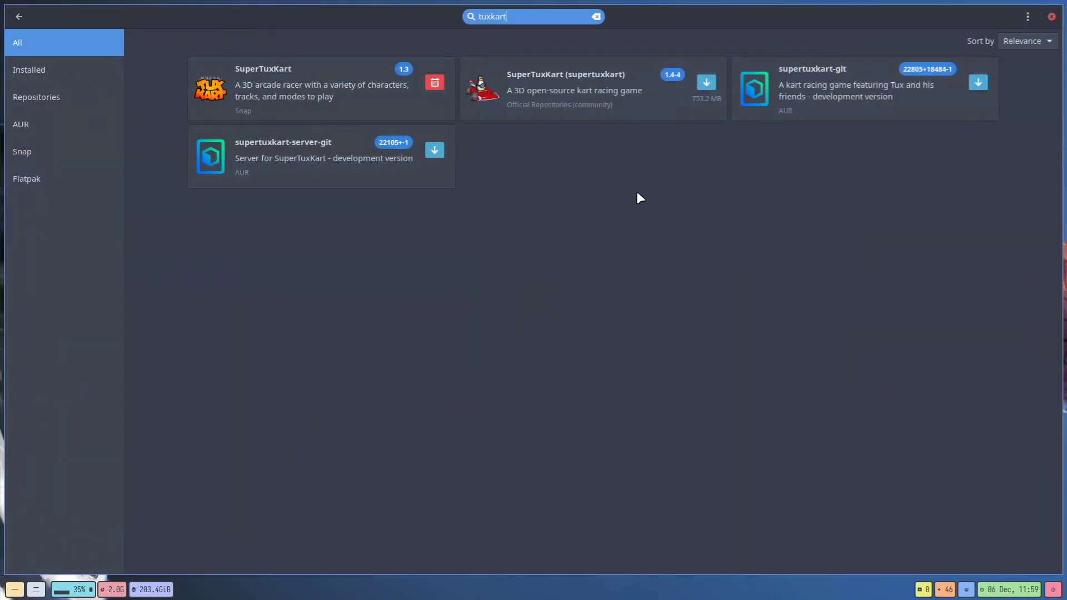
click(1027, 17)
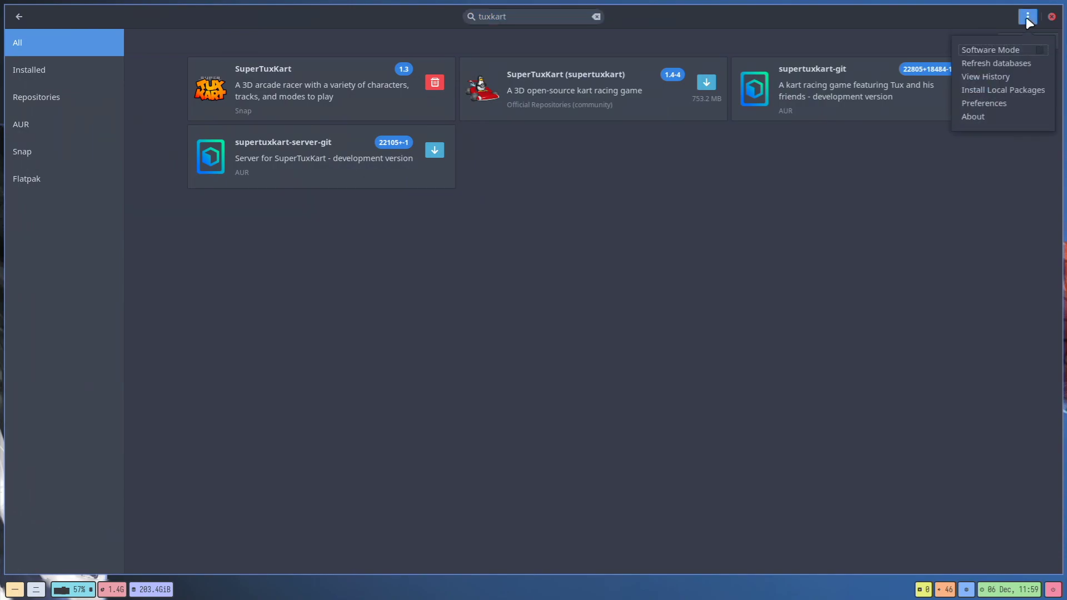
click(984, 102)
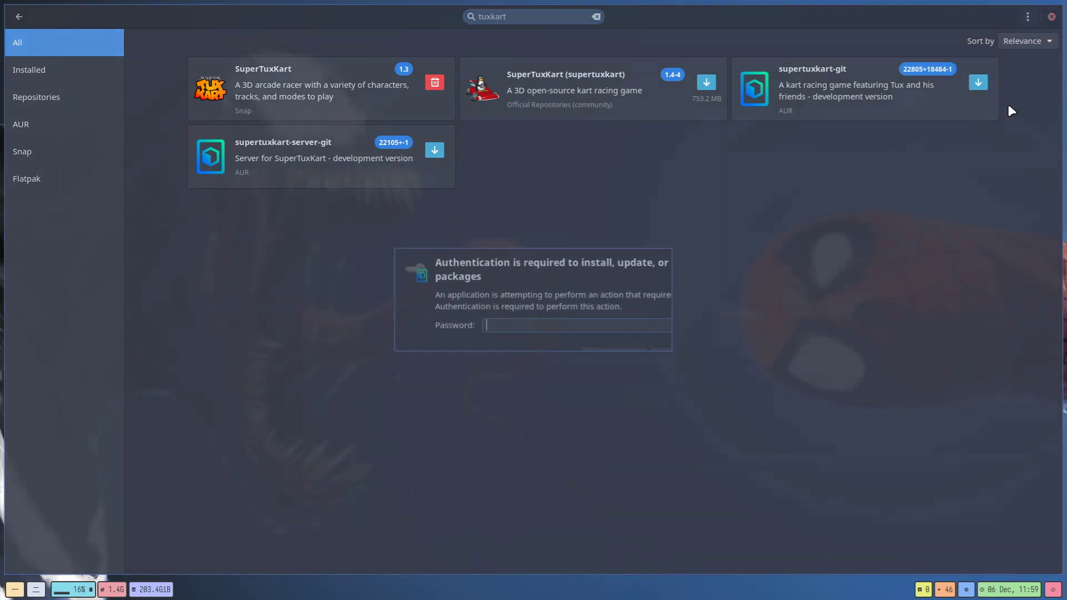
text(er)
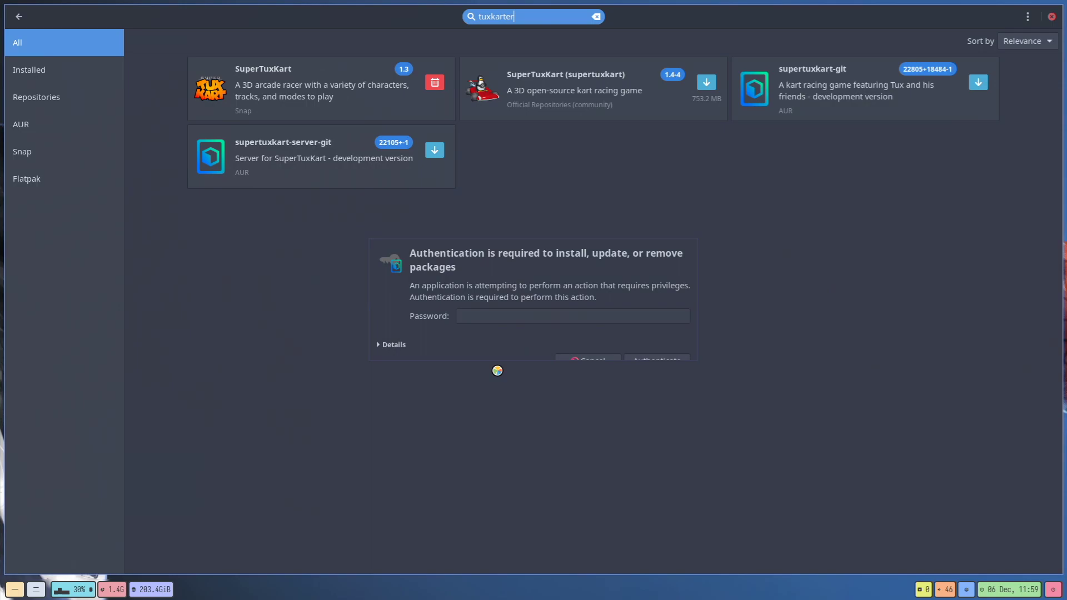
click(507, 314)
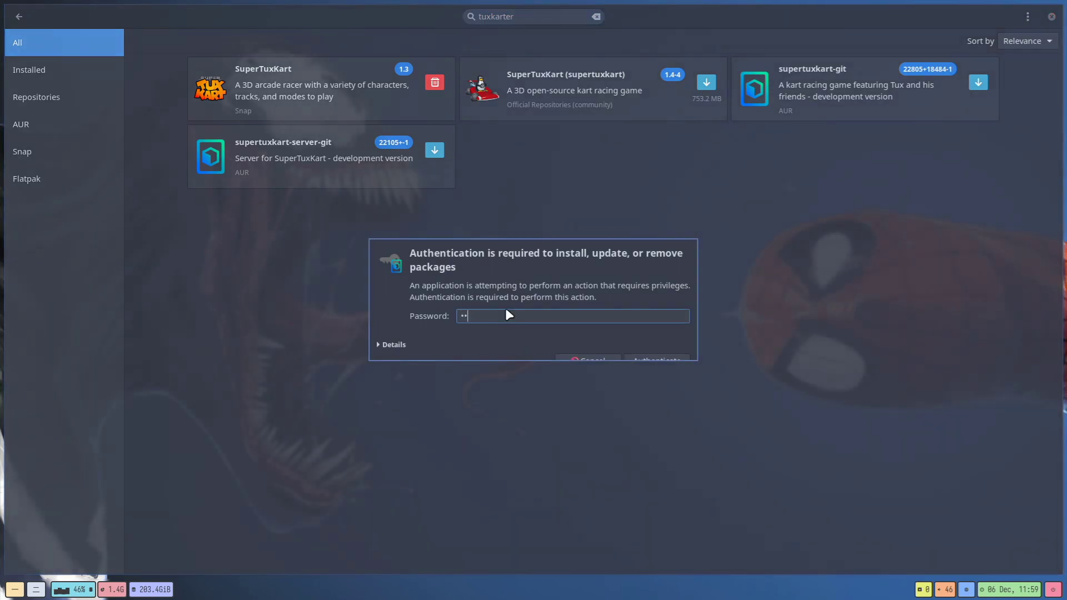
key(Return)
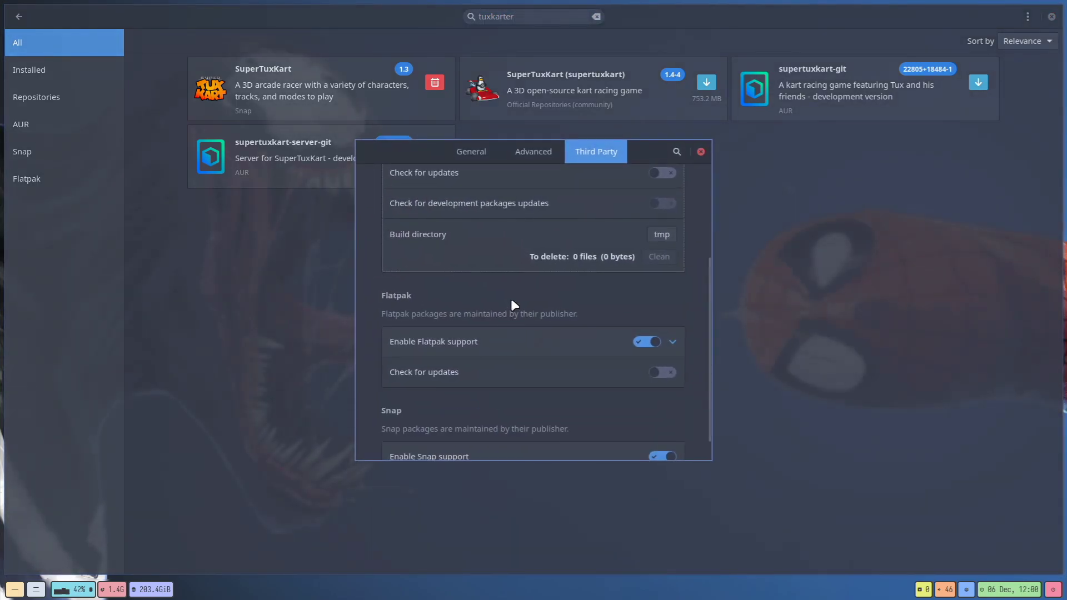
scroll(641, 217, up, 3)
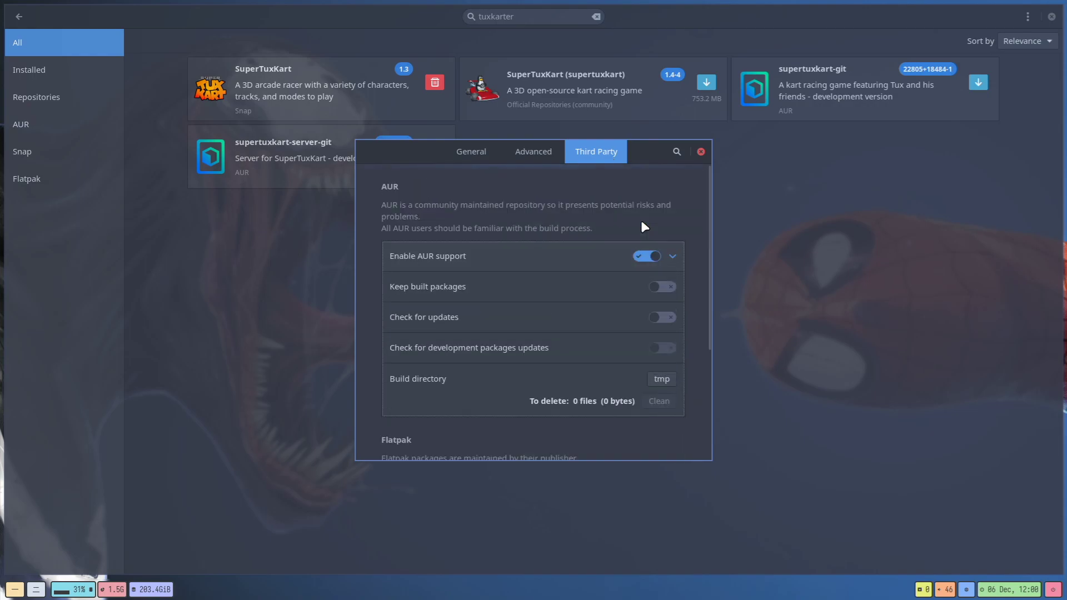
scroll(650, 264, down, 3)
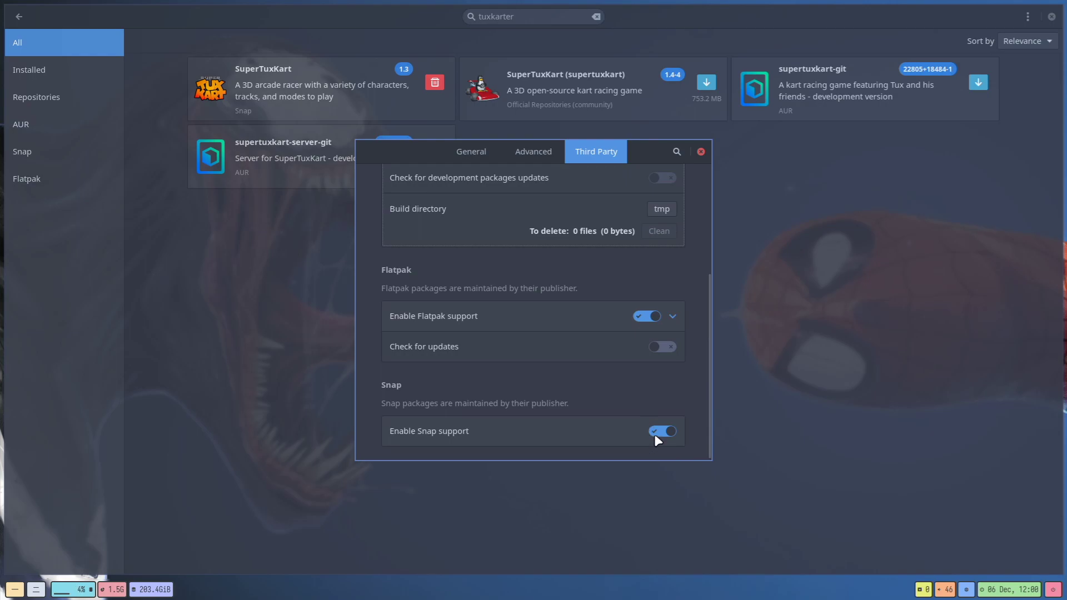
click(700, 153)
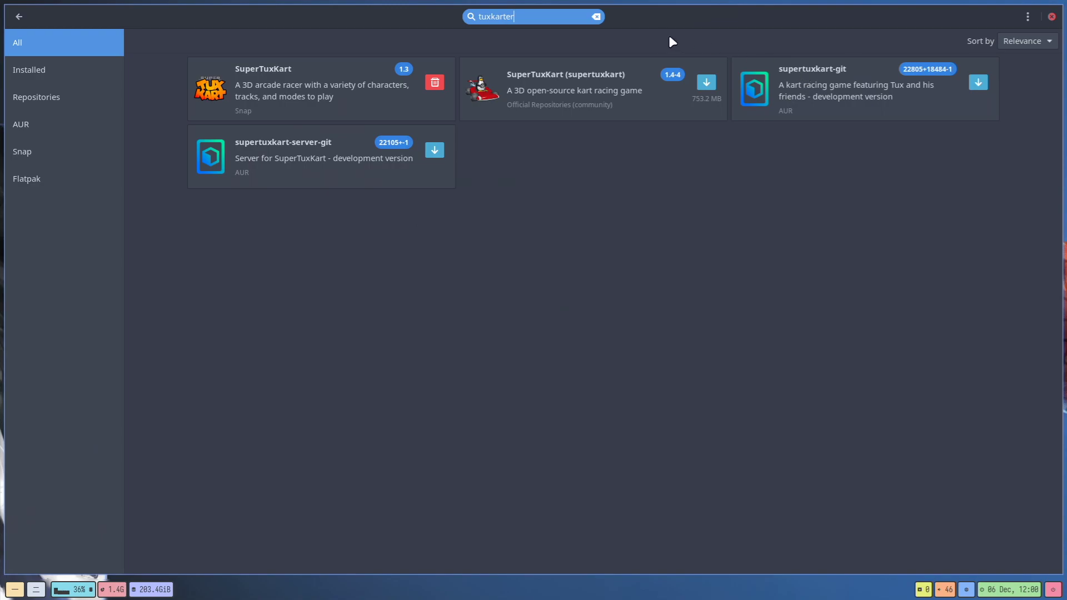
Clear the 'tuxkarter' query, return to browsing, and begin a new Spotify search
key(BackSpace)
key(BackSpace)
key(BackSpace)
key(BackSpace)
key(BackSpace)
click(18, 17)
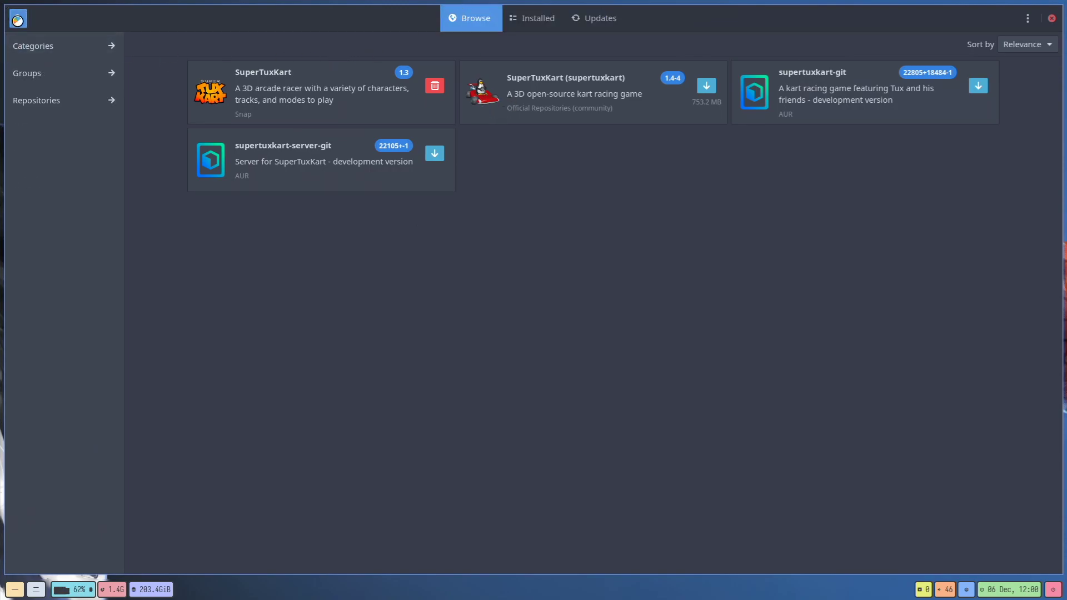
click(18, 18)
text(spoti)
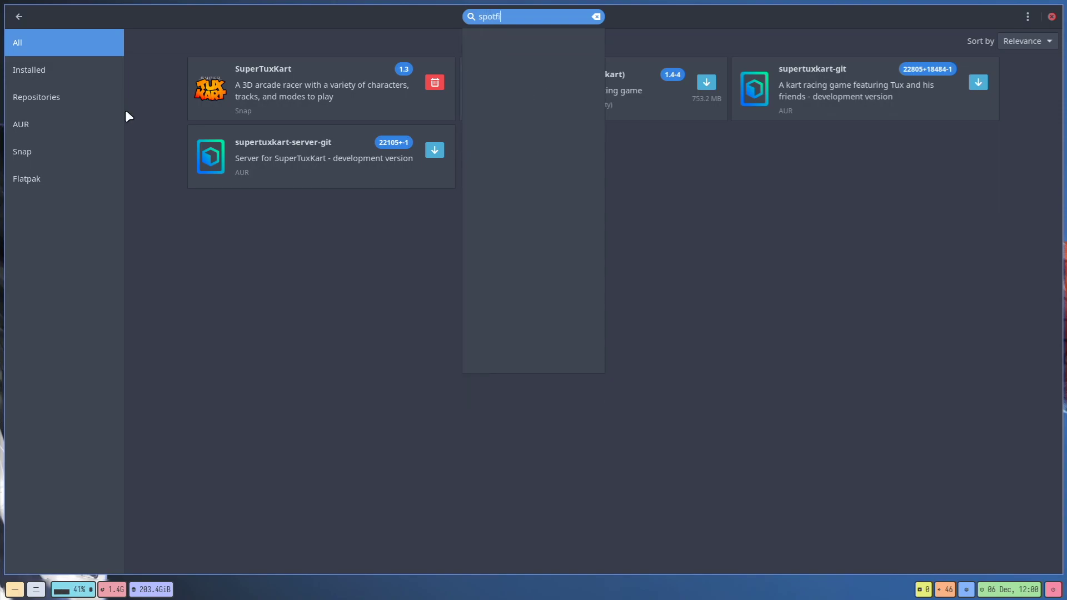
text(fy)
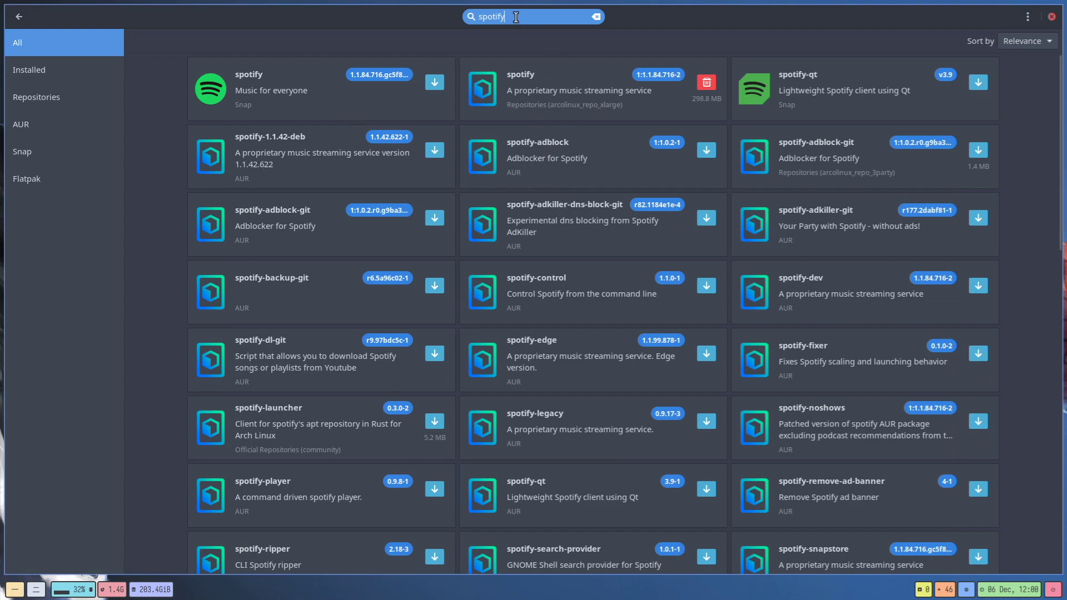
Replace the old search term and search Pamac for 'trackmania'
double_click(488, 15)
text(ackmu)
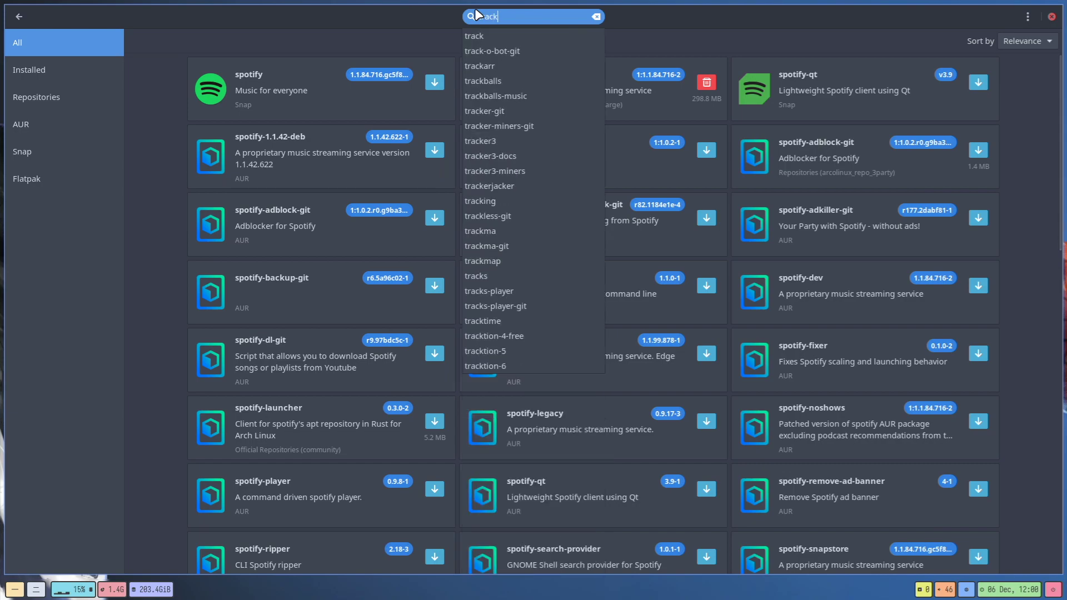
key(BackSpace)
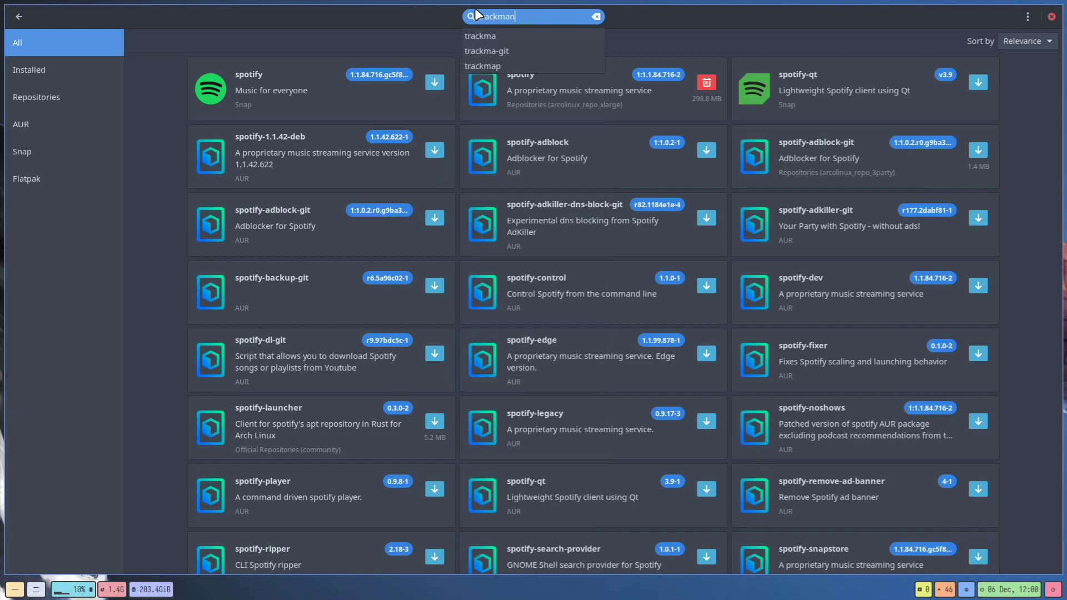
text(ania)
key(Return)
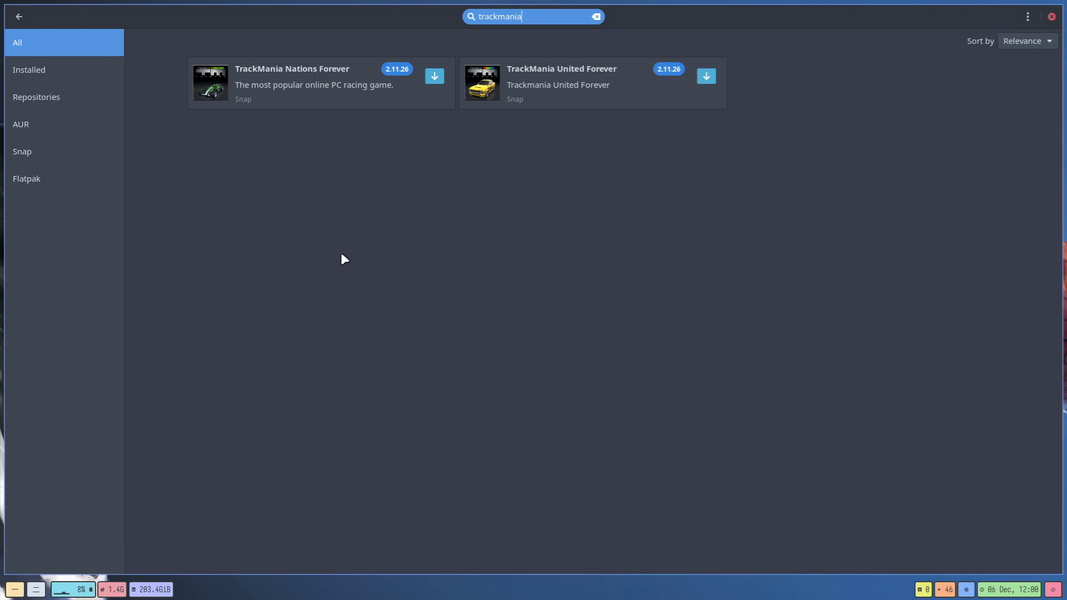
Search for 'supertux' to list SuperTux and SuperTuxKart packages, then quit Pamac
key(BackSpace)
key(BackSpace)
key(BackSpace)
key(BackSpace)
key(BackSpace)
key(BackSpace)
text(superu)
key(BackSpace)
text(tux)
key(Return)
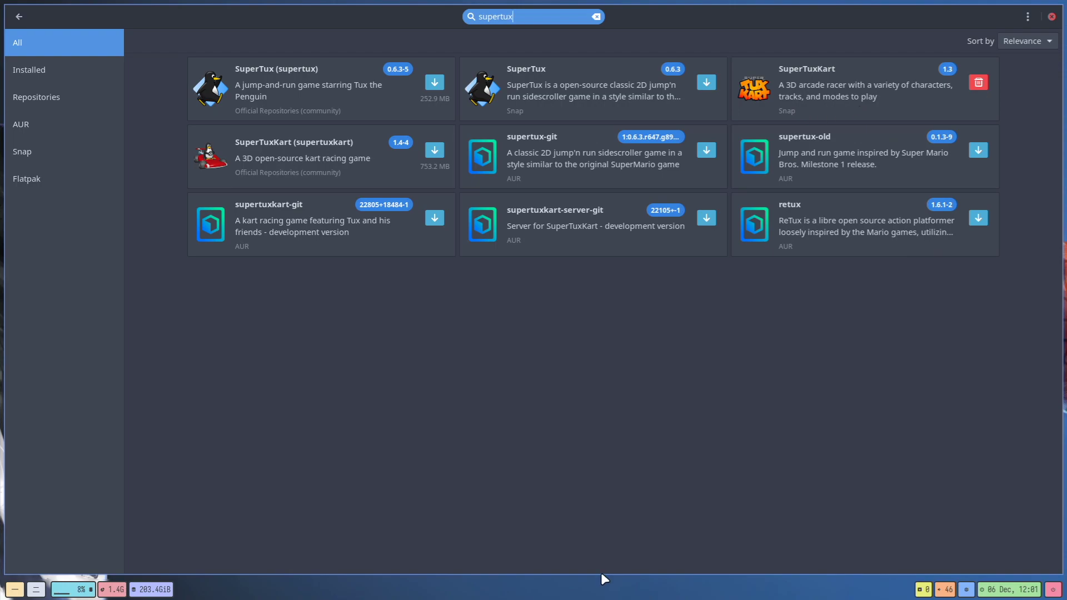
key(ctrl+q)
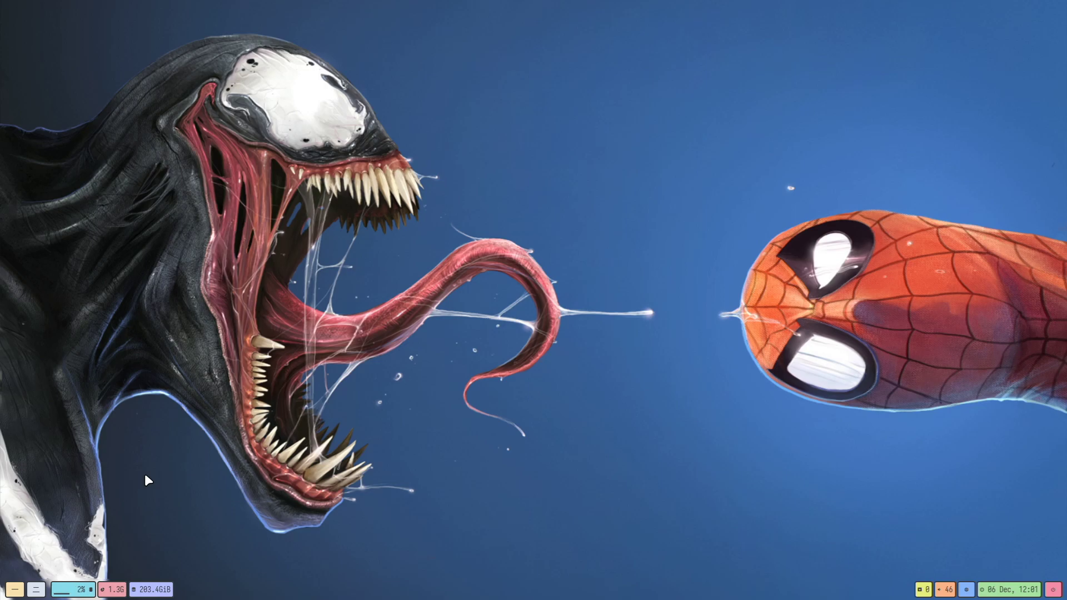
Launch SuperTuxKart by searching 'sup' in the application launcher
key(super+d)
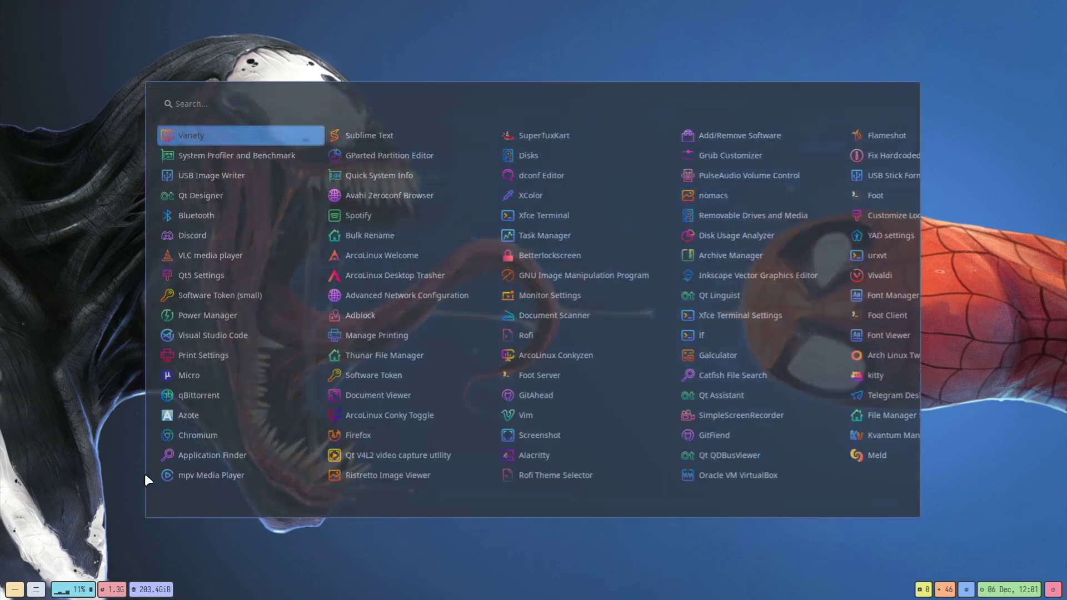
key(Escape)
key(super+d)
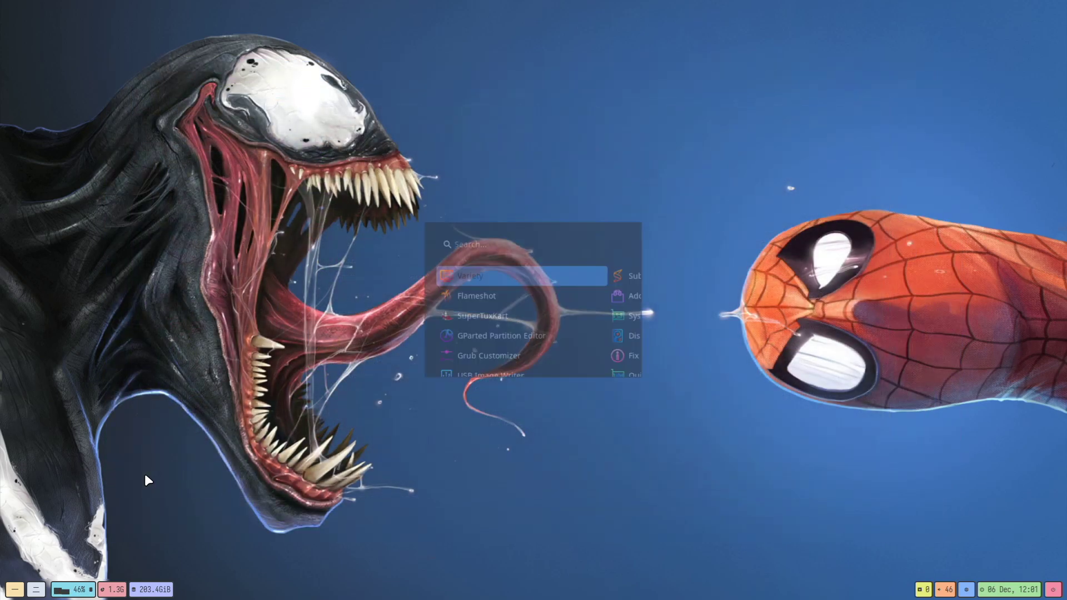
text(su)
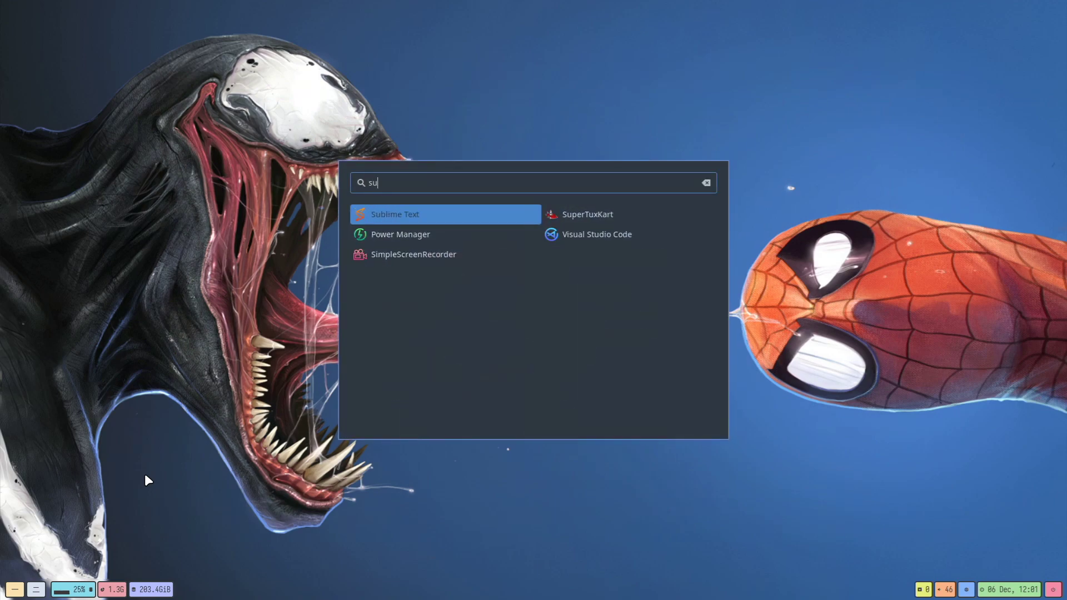
text(p)
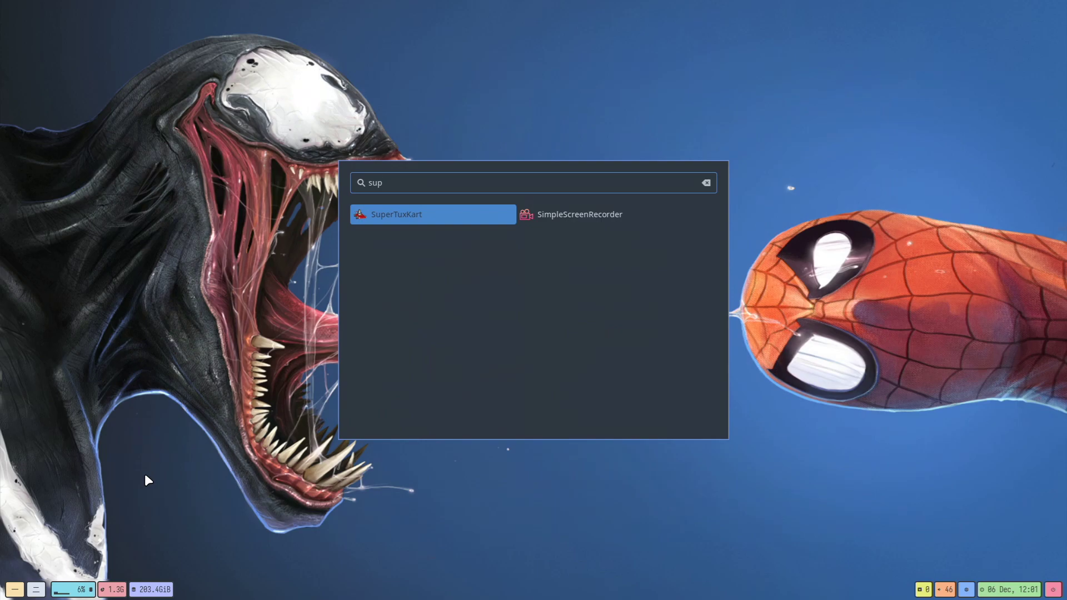
key(Return)
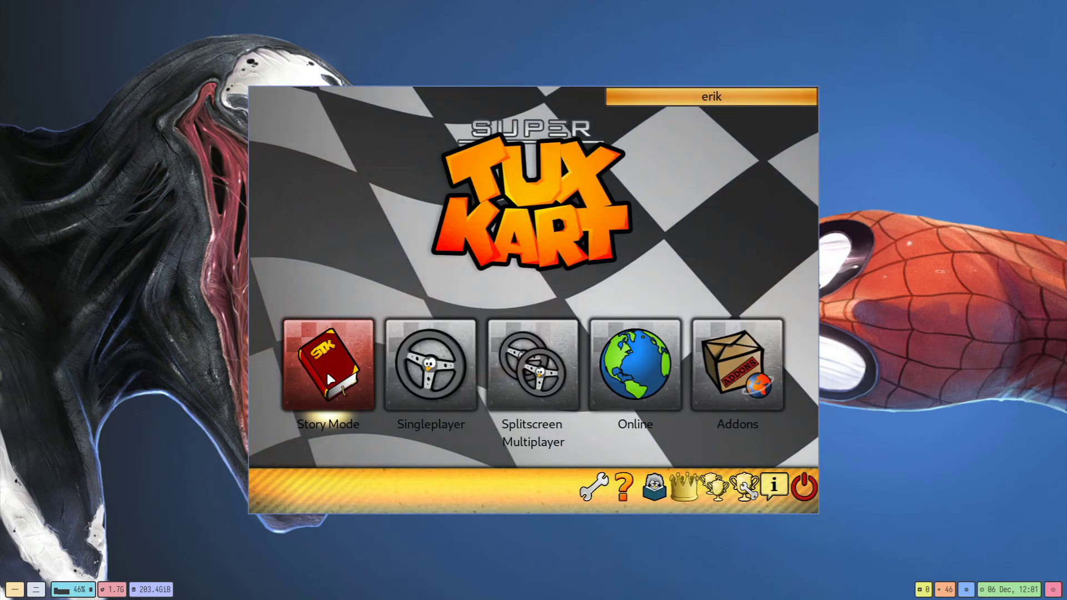
Start a singleplayer Novice Follow the Leader race as Konqi on Antediluvian Abyss
click(452, 378)
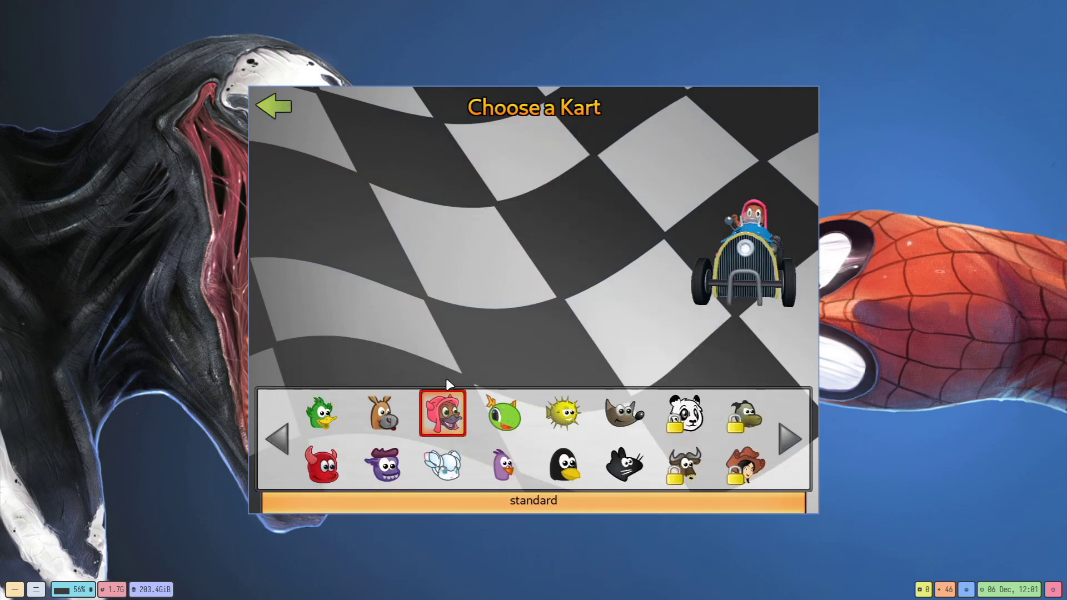
click(506, 427)
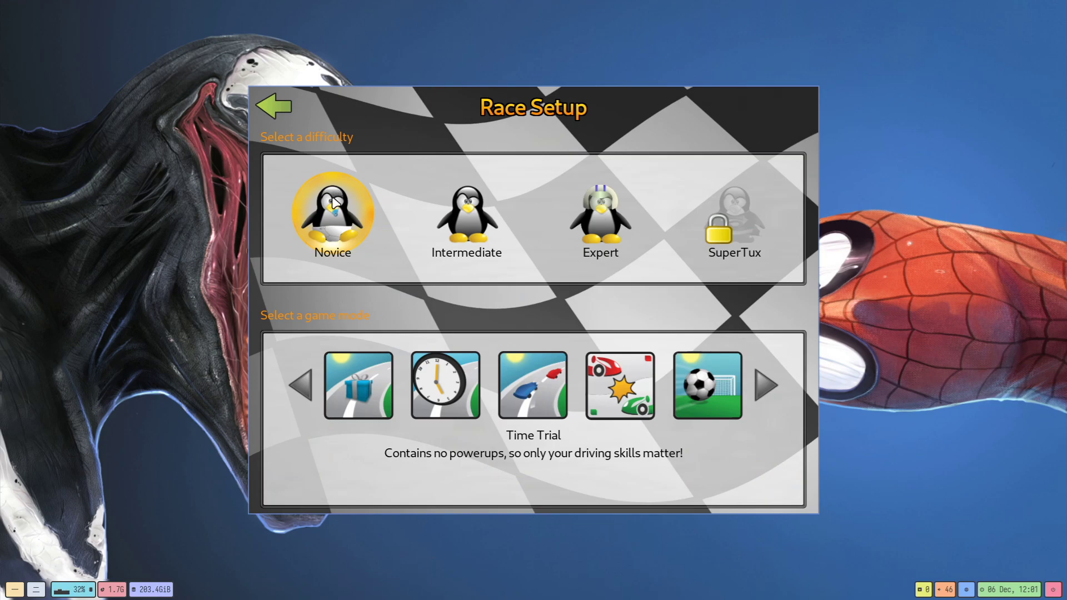
click(529, 393)
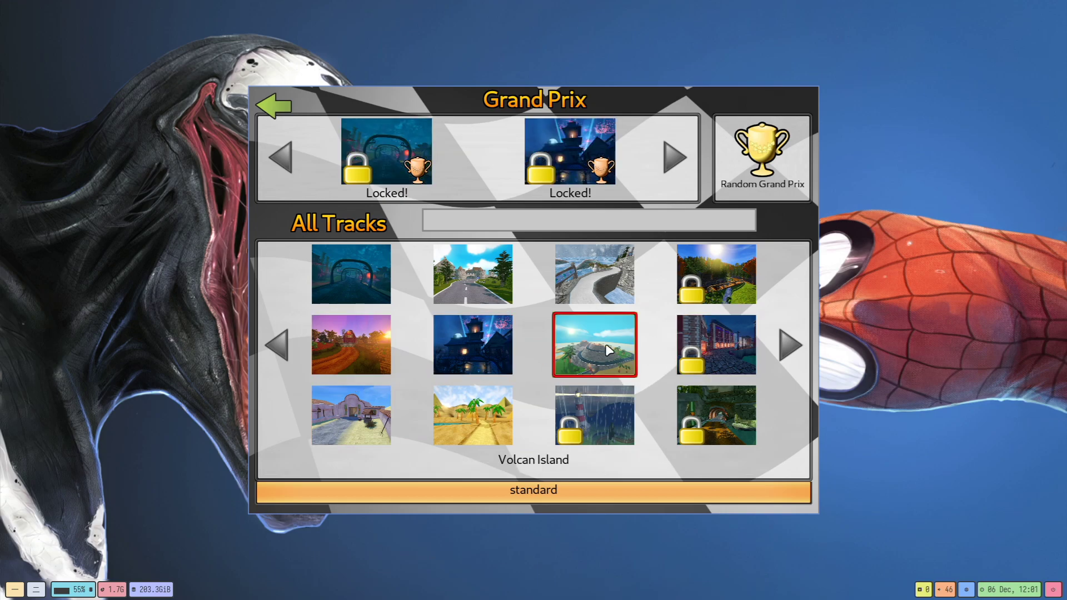
click(351, 276)
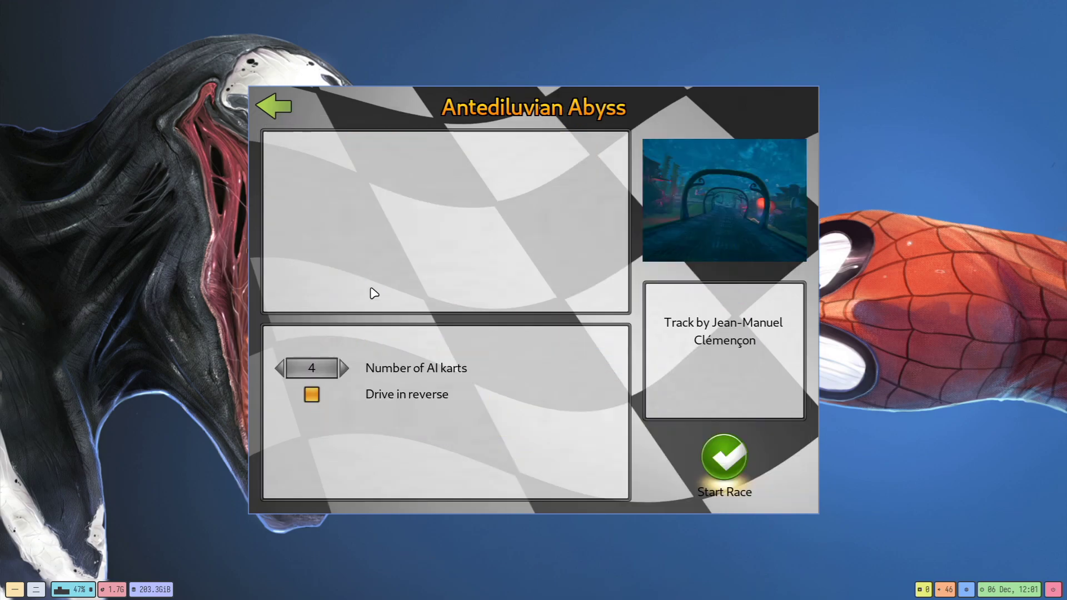
click(724, 467)
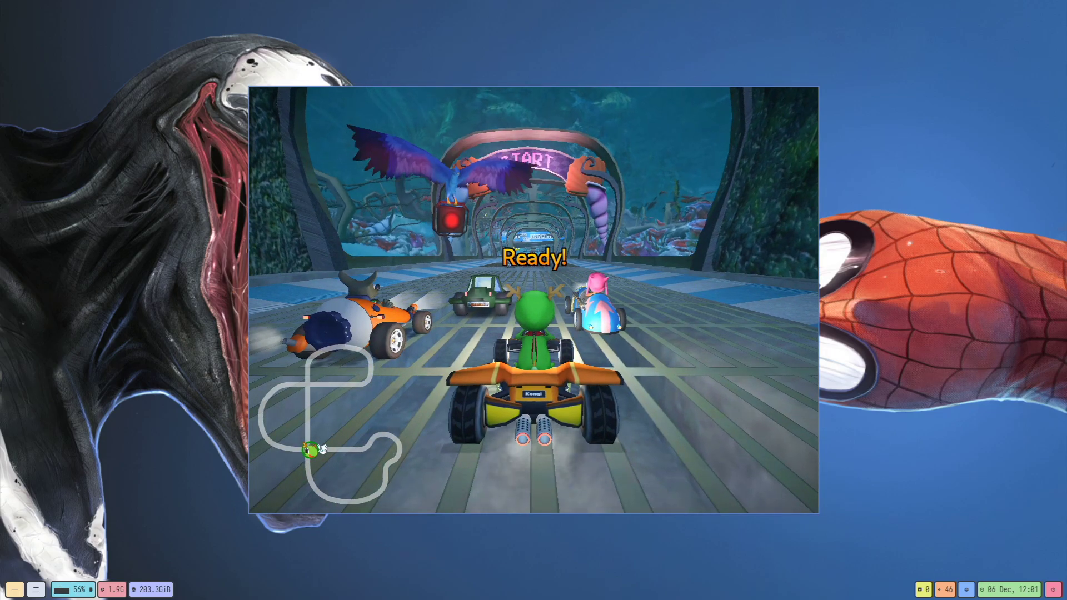
Drive the Follow the Leader race with the Up arrow, then quit SuperTuxKart with Alt+F4
key(Up)
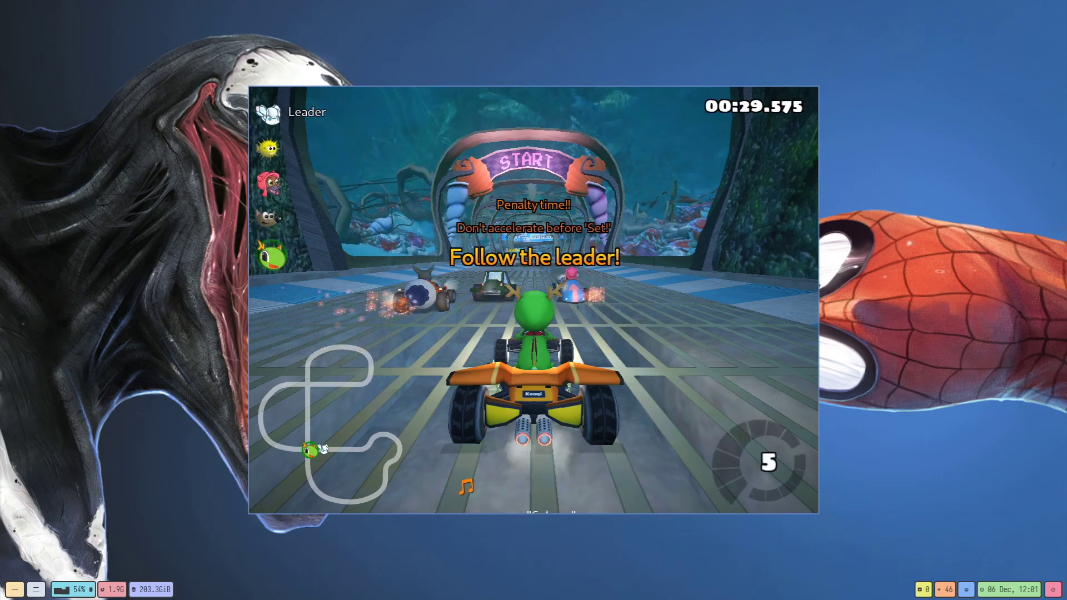
key(Up)
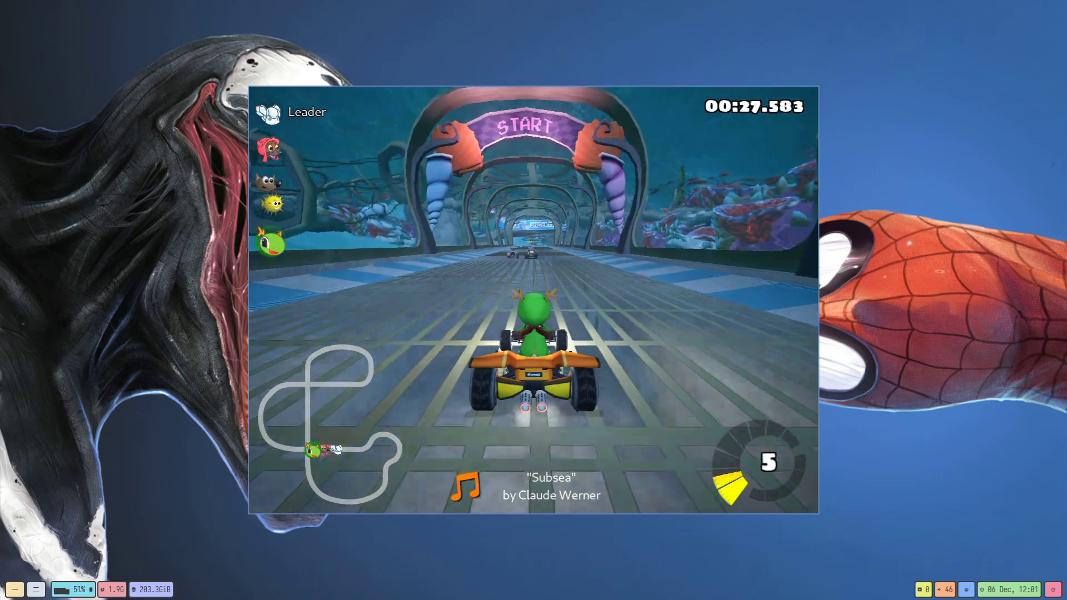
key(Up)
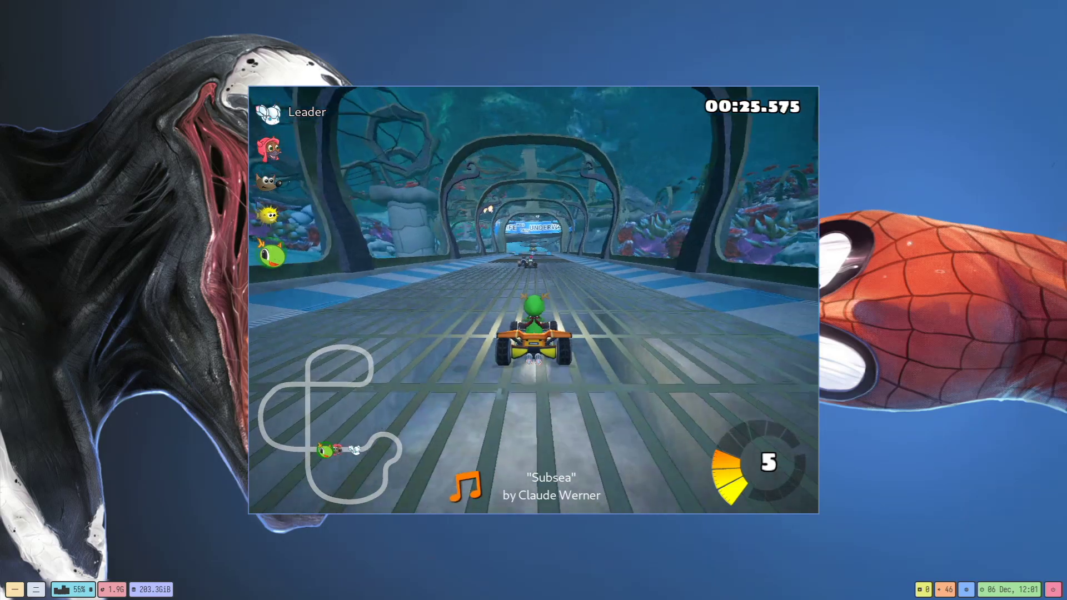
key(Up)
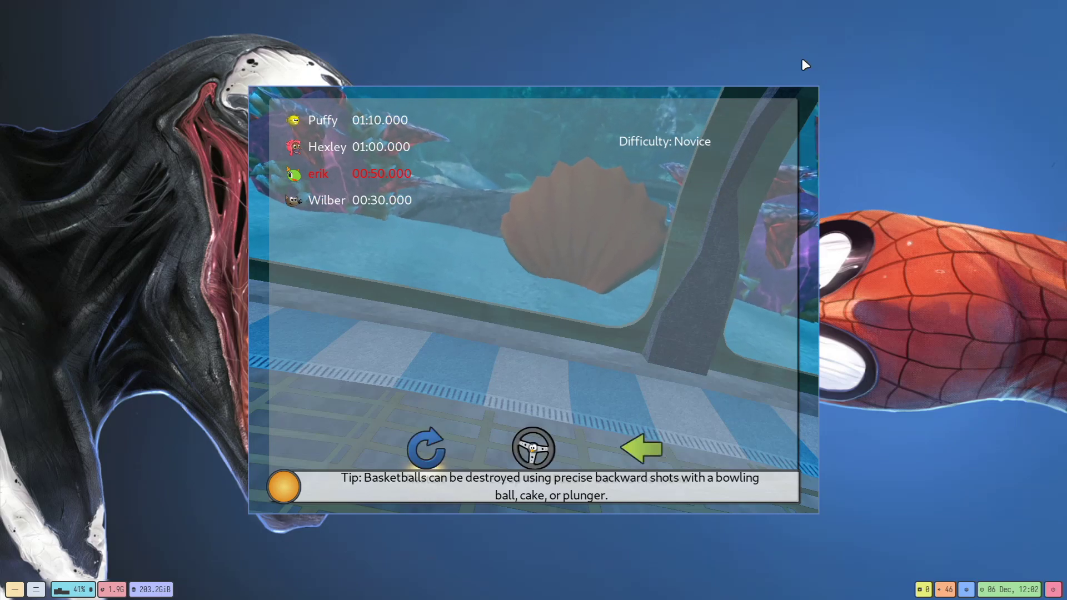
key(alt+F4)
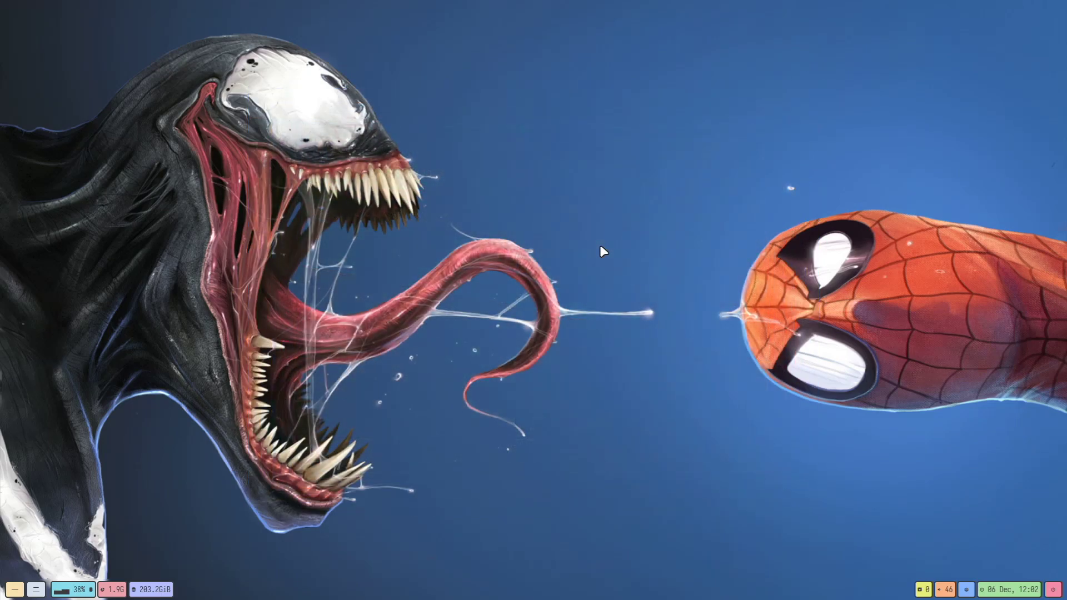